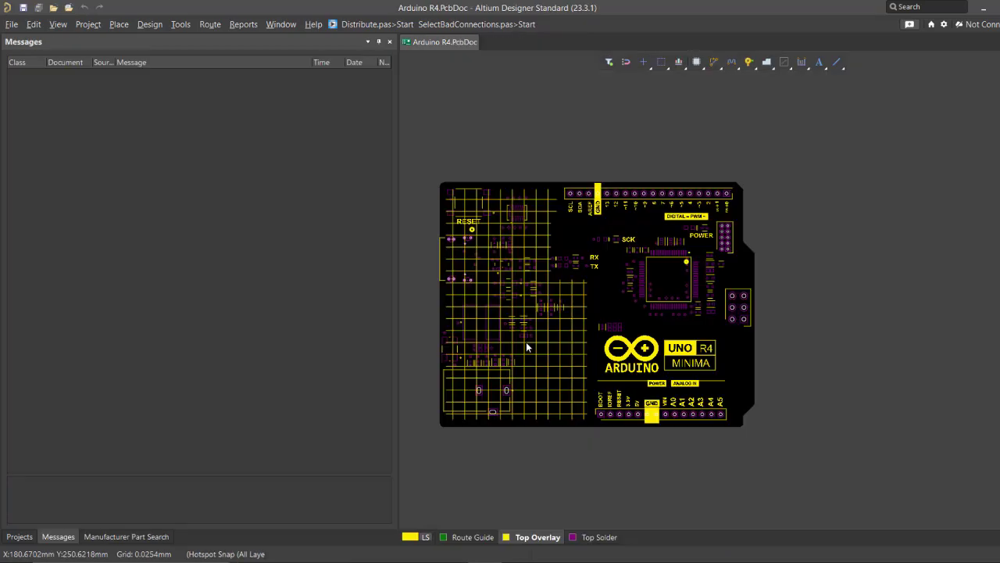
Step: Examine the finished Arduino R4 board's top overlay, layer configuration and tilted 3D view
{"action": "scroll", "coordinate": [526, 346], "scroll_direction": "up", "scroll_amount": 5, "text": "ctrl"}
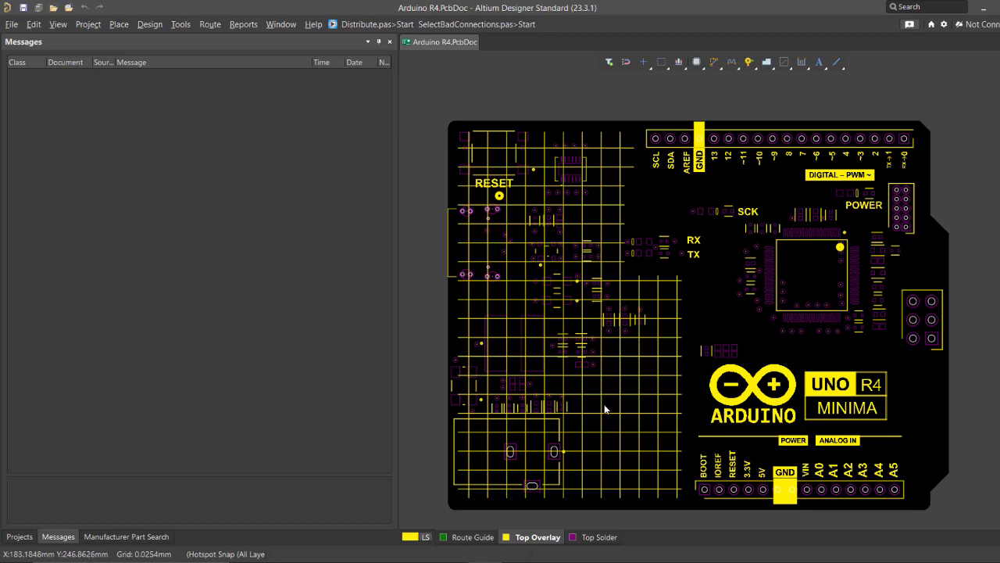
{"action": "scroll", "coordinate": [687, 412], "scroll_direction": "down", "scroll_amount": 2, "text": "ctrl"}
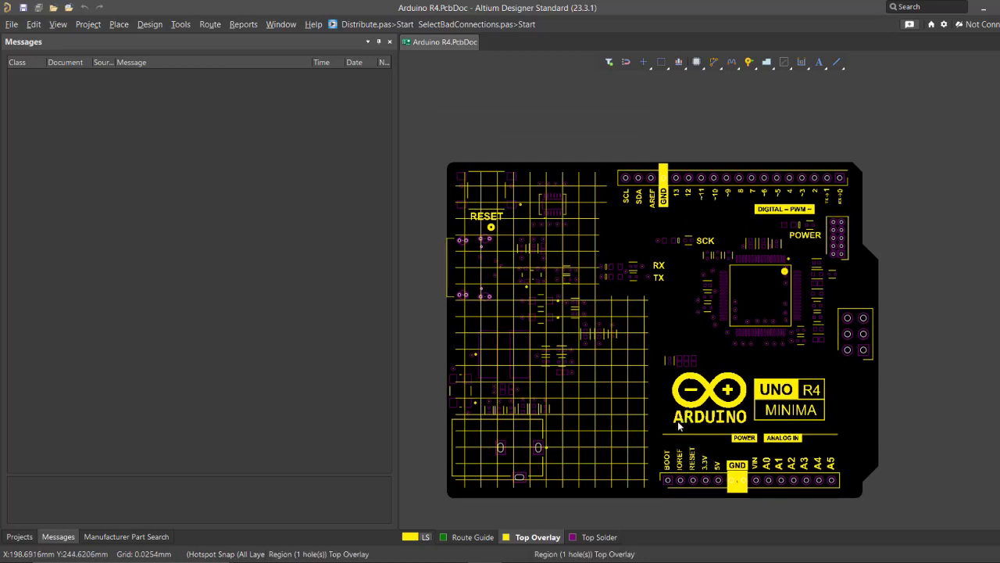
{"action": "scroll", "coordinate": [676, 345], "scroll_direction": "up", "scroll_amount": 2, "text": "ctrl"}
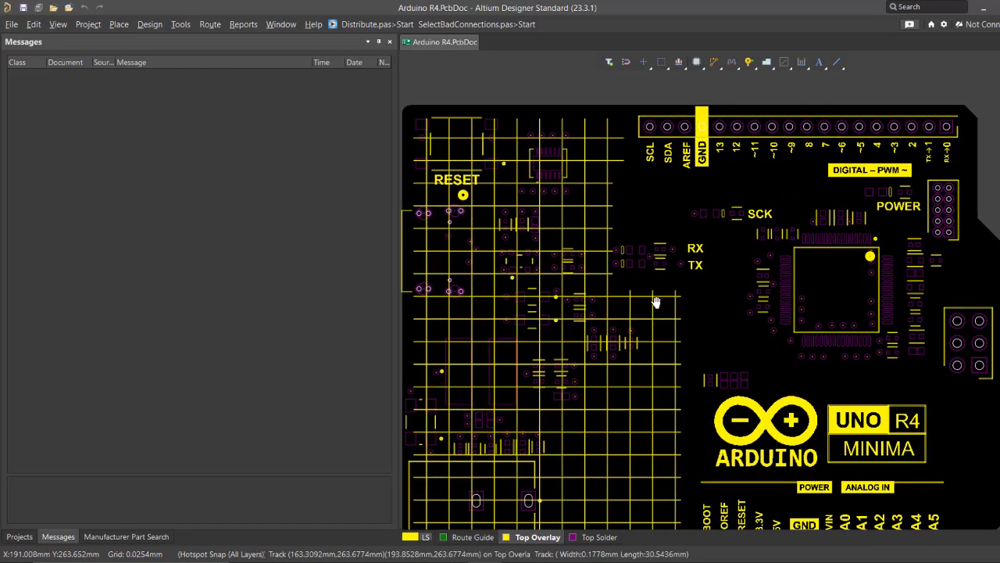
{"action": "key", "text": "l"}
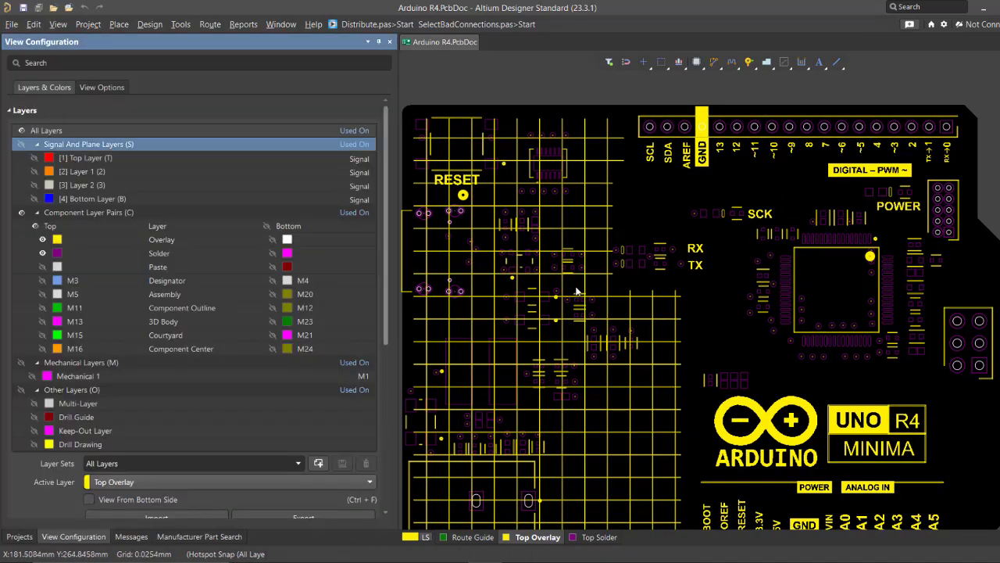
{"action": "key", "text": "3"}
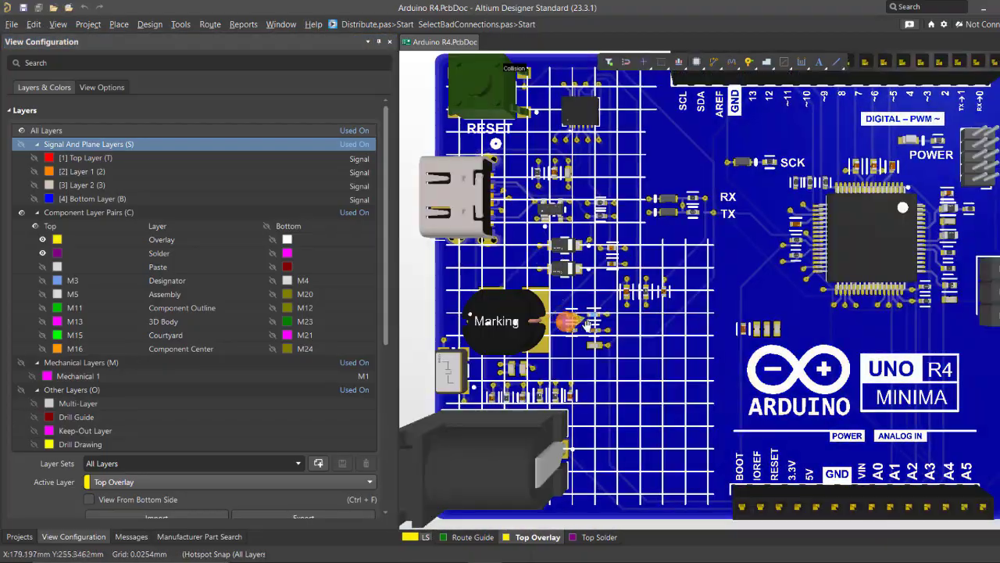
{"action": "right_click_drag", "start_coordinate": [569, 321], "coordinate": [593, 184], "text": "shift"}
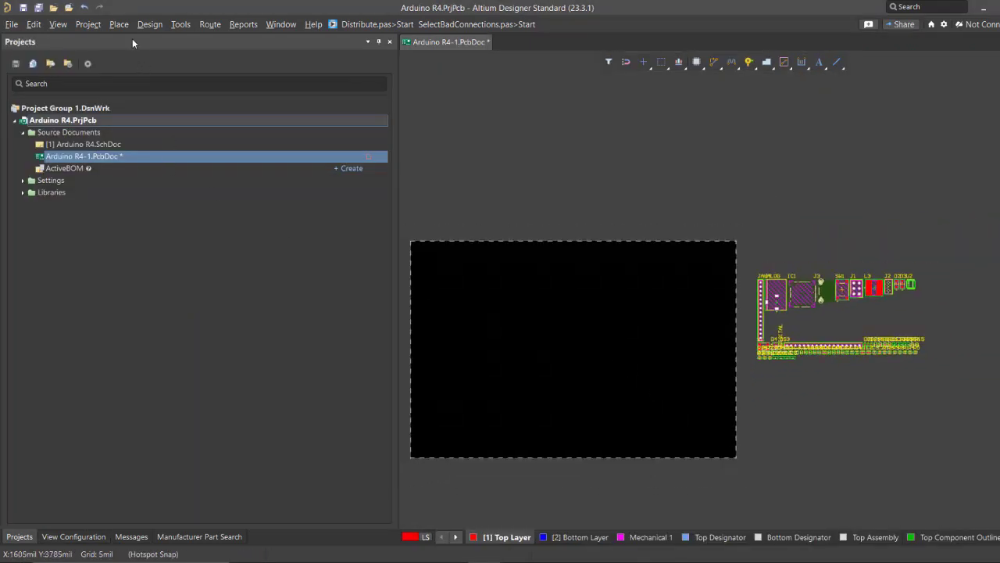
Step: Examine the blank default board and the unplaced components of Arduino R4-1.PcbDoc in board planning mode and 2D layout
{"action": "right_click_drag", "start_coordinate": [523, 246], "coordinate": [538, 244]}
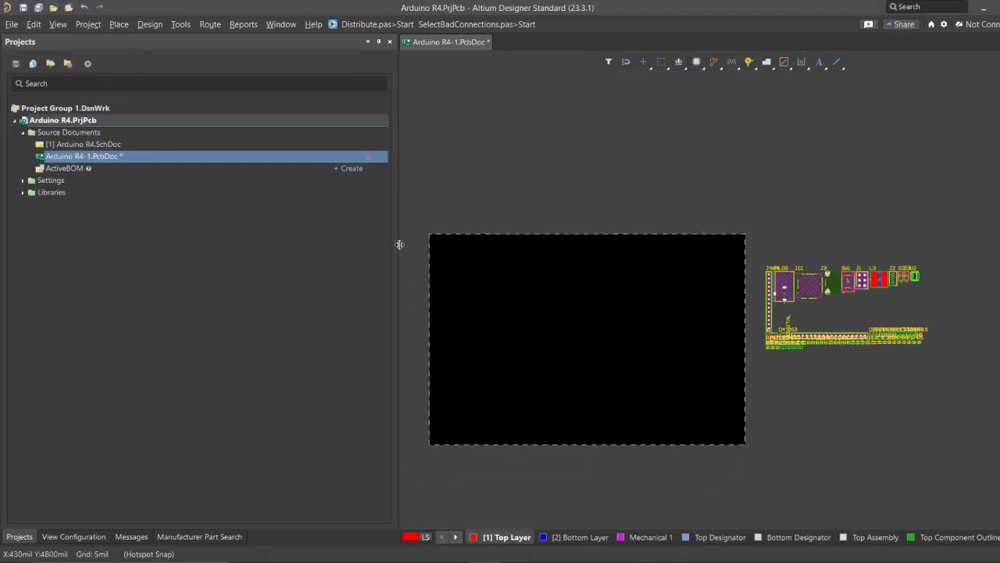
{"action": "left_click_drag", "start_coordinate": [396, 246], "coordinate": [186, 243]}
{"action": "scroll", "coordinate": [476, 290], "scroll_direction": "up", "scroll_amount": 2, "text": "ctrl"}
{"action": "right_click_drag", "start_coordinate": [542, 309], "coordinate": [528, 286]}
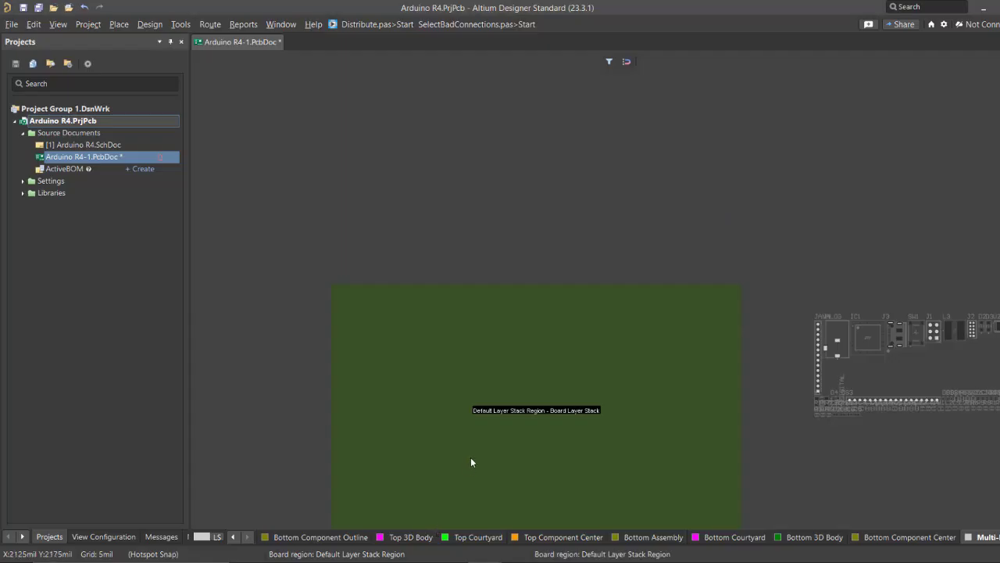
{"action": "right_click_drag", "start_coordinate": [470, 457], "coordinate": [469, 349]}
{"action": "scroll", "coordinate": [469, 348], "scroll_direction": "down", "scroll_amount": 2, "text": "ctrl"}
{"action": "key", "text": "2"}
{"action": "right_click_drag", "start_coordinate": [529, 362], "coordinate": [426, 329]}
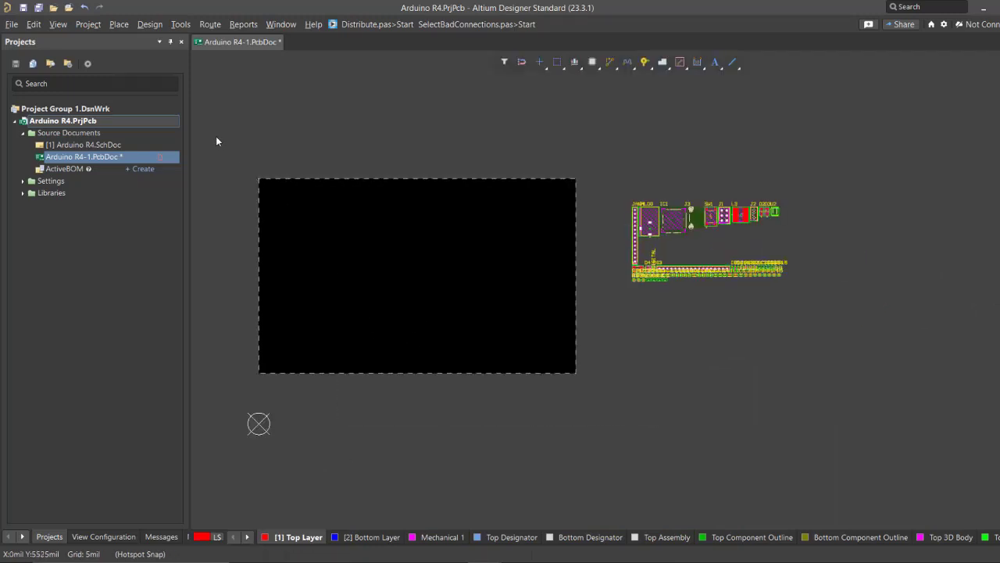
{"action": "right_click_drag", "start_coordinate": [353, 285], "coordinate": [361, 304]}
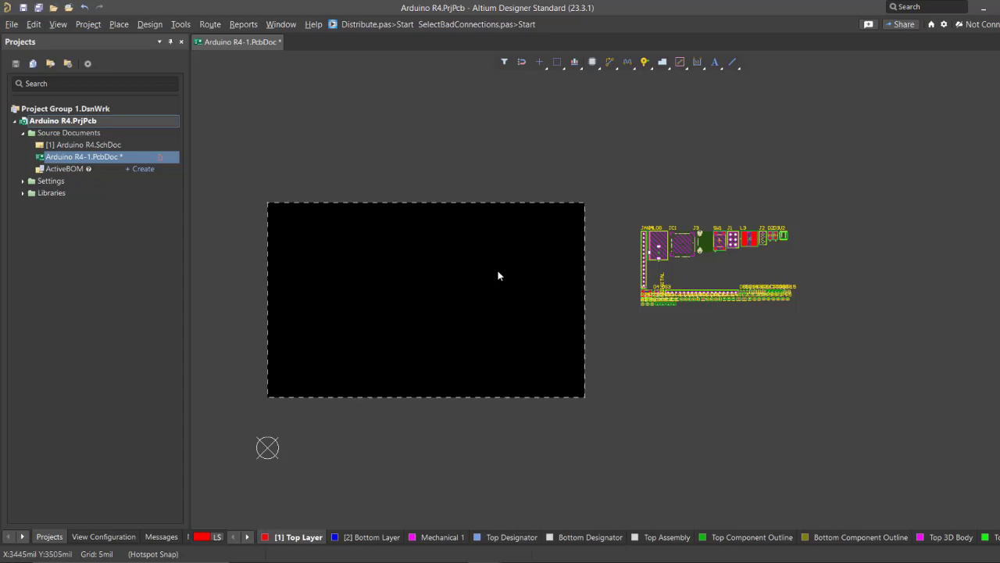
{"action": "scroll", "coordinate": [677, 261], "scroll_direction": "up", "scroll_amount": 5, "text": "ctrl"}
{"action": "scroll", "coordinate": [612, 277], "scroll_direction": "down", "scroll_amount": 5, "text": "ctrl"}
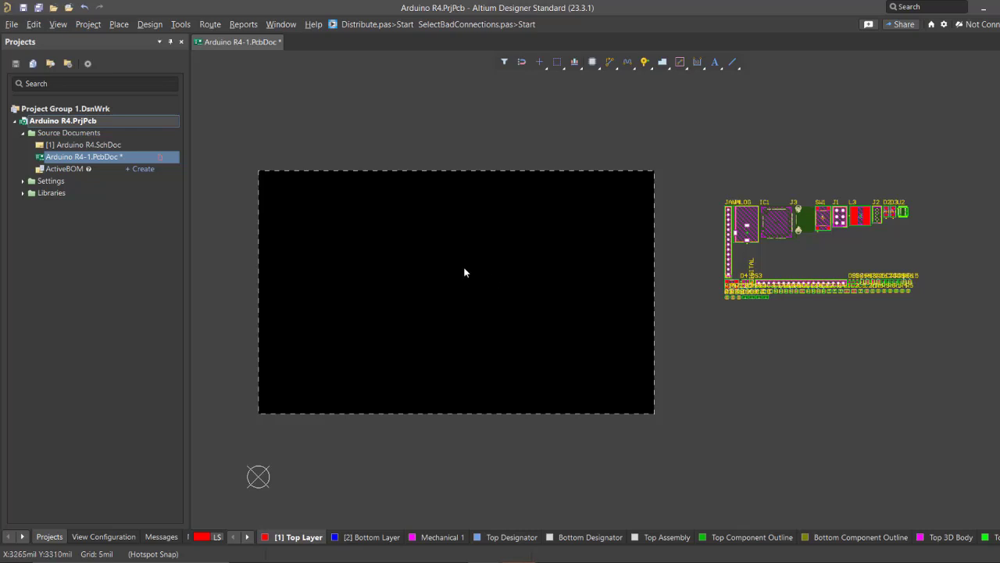
Step: Shrink the default board shape in board planning mode by moving its right and upper edges inward, and return to the 2D layout
{"action": "key", "text": "1"}
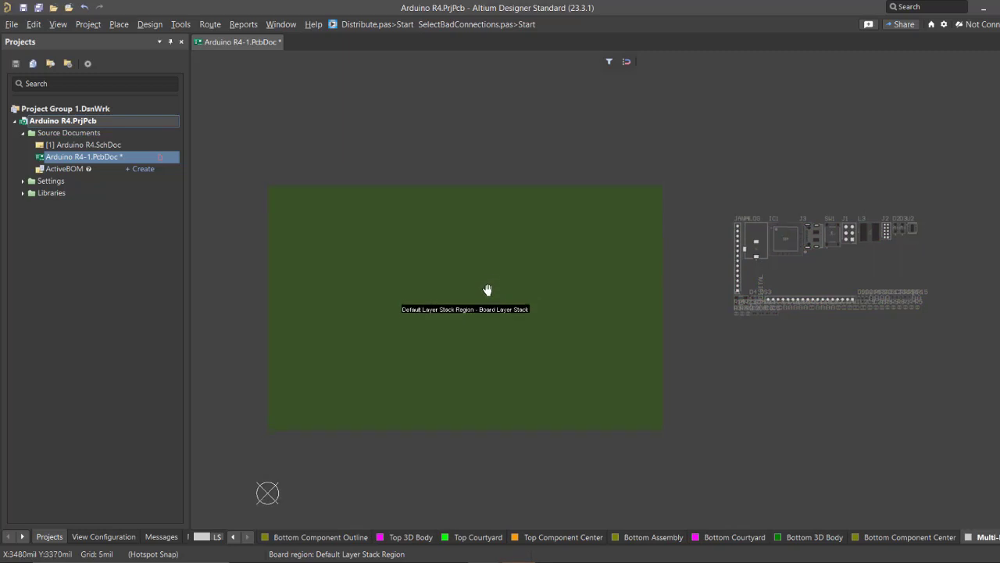
{"action": "left_click", "coordinate": [150, 25]}
{"action": "left_click", "coordinate": [170, 94]}
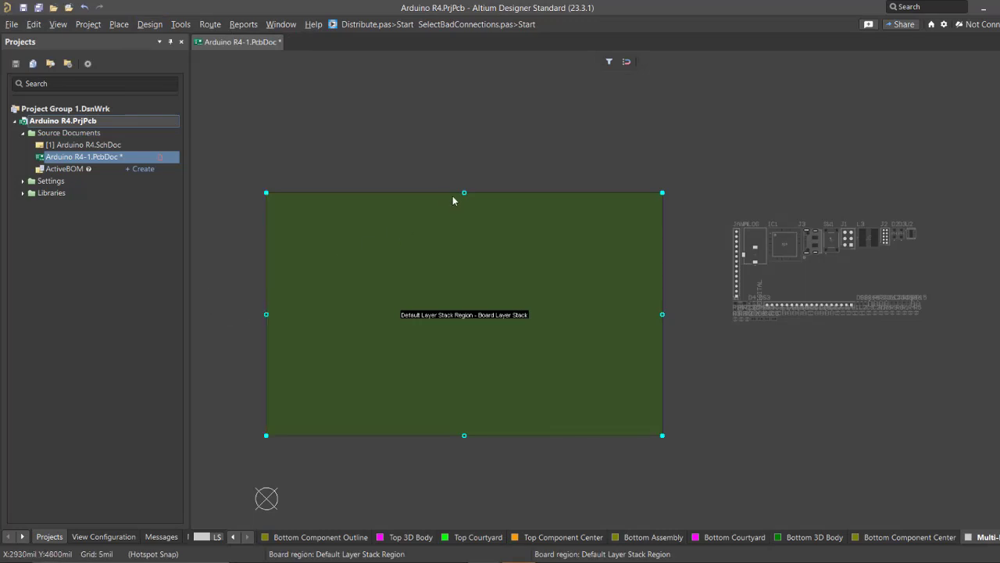
{"action": "right_click", "coordinate": [663, 315]}
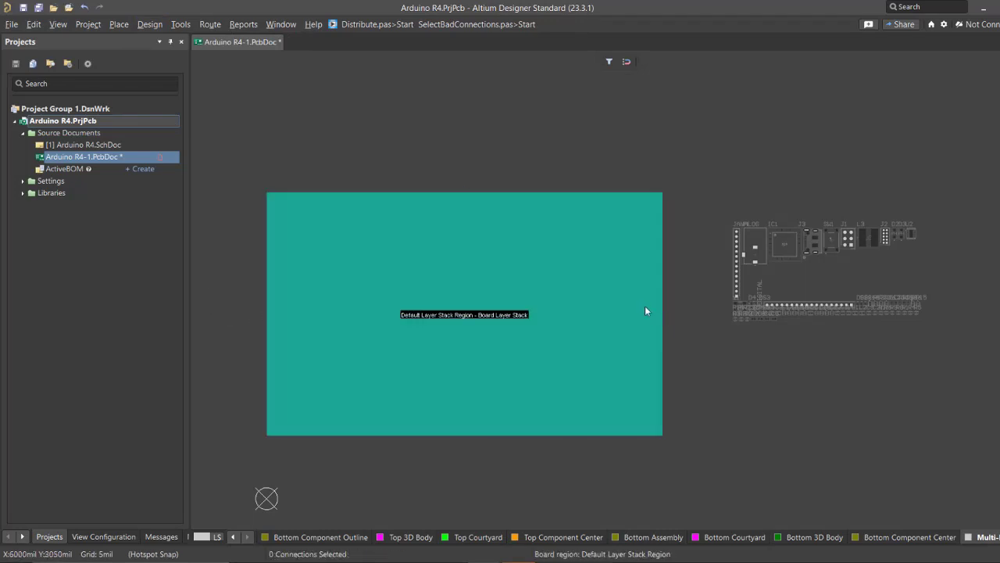
{"action": "left_click", "coordinate": [663, 315]}
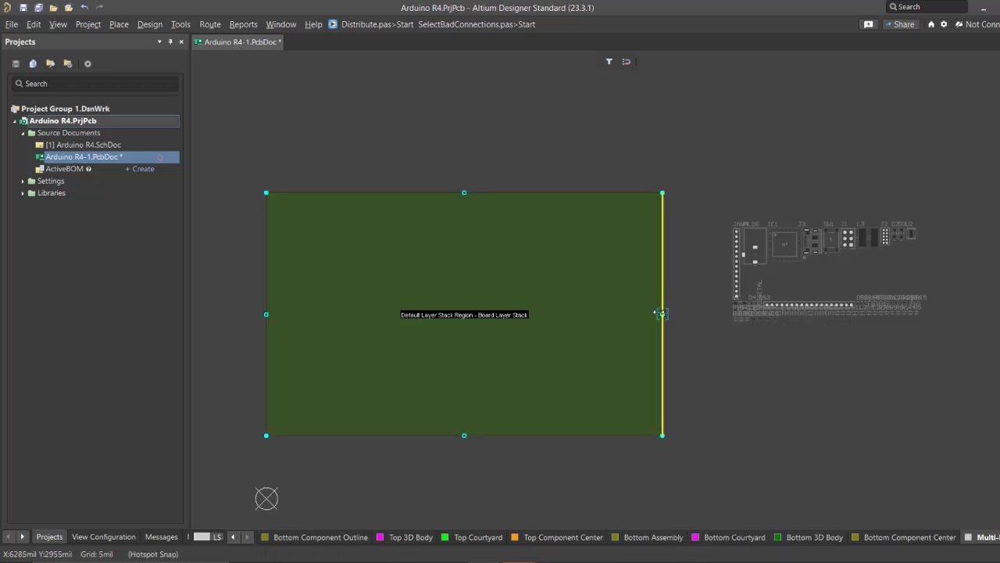
{"action": "left_click_drag", "start_coordinate": [663, 314], "coordinate": [458, 306]}
{"action": "left_click_drag", "start_coordinate": [362, 192], "coordinate": [361, 300]}
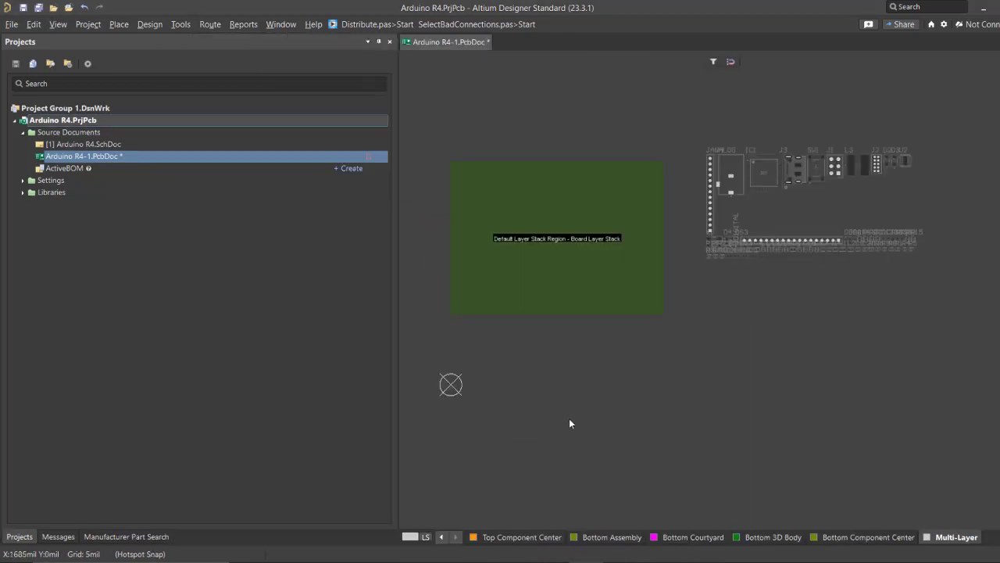
{"action": "right_click_drag", "start_coordinate": [579, 299], "coordinate": [553, 342]}
{"action": "key", "text": "2"}
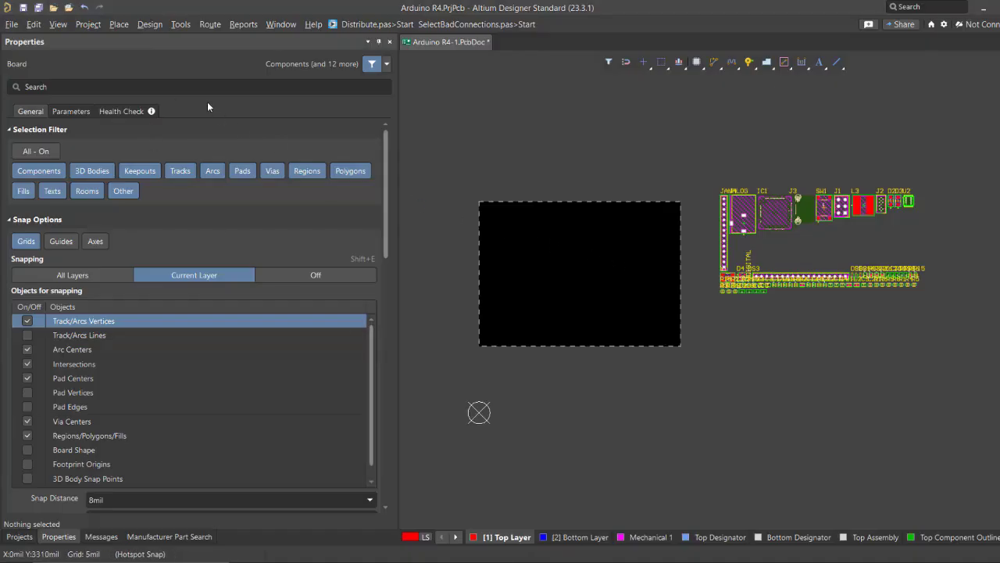
Step: Draw a closed rectangular outline about 1775 mil wide inside the board area, using 20 mil lines on the Top Layer
{"action": "left_click", "coordinate": [118, 24]}
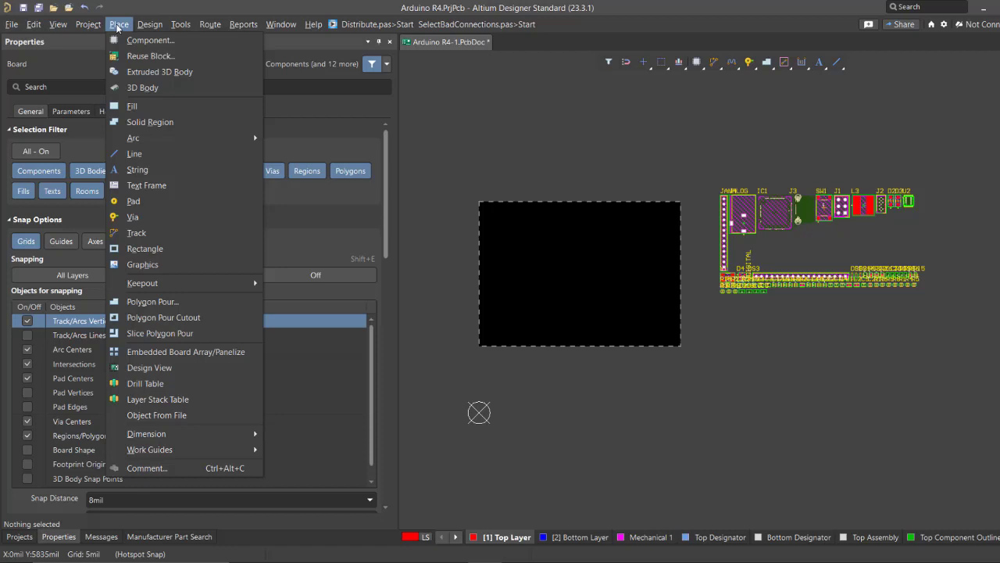
{"action": "left_click", "coordinate": [152, 157]}
{"action": "scroll", "coordinate": [502, 244], "scroll_direction": "up", "scroll_amount": 3, "text": "ctrl"}
{"action": "left_click", "coordinate": [482, 232]}
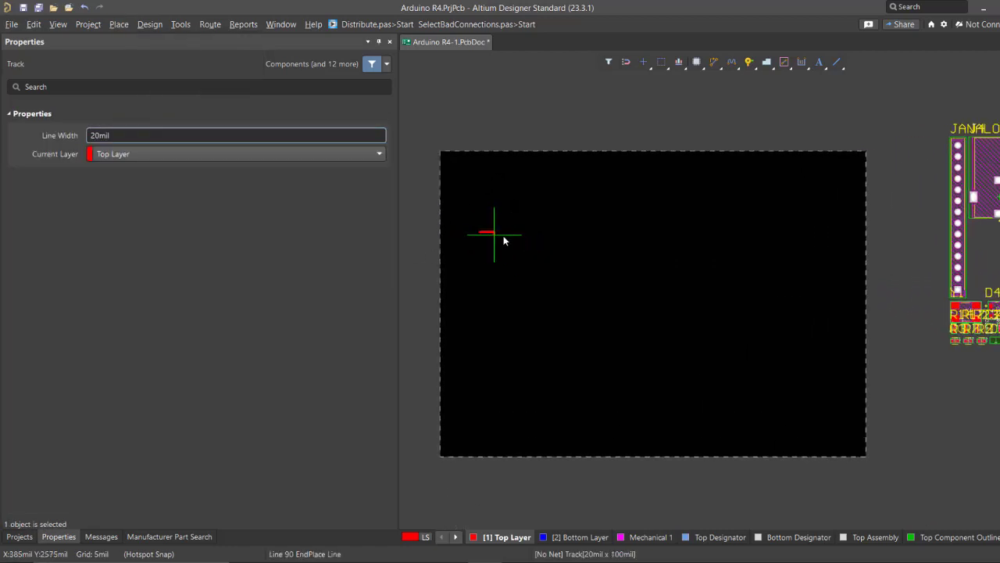
{"action": "scroll", "coordinate": [651, 263], "scroll_direction": "up", "scroll_amount": 2, "text": "ctrl"}
{"action": "left_click", "coordinate": [746, 280]}
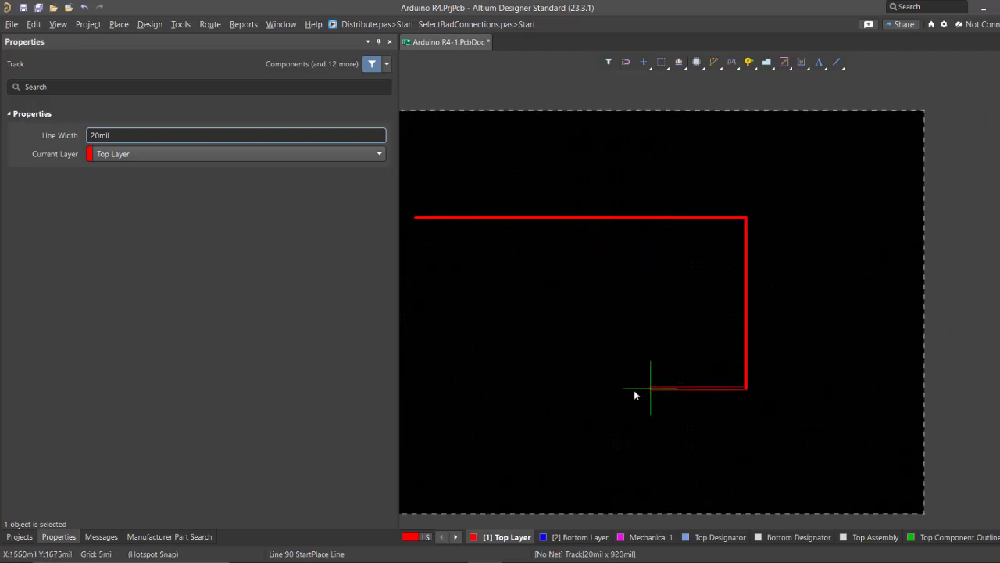
{"action": "right_click_drag", "start_coordinate": [714, 383], "coordinate": [793, 363]}
{"action": "left_click", "coordinate": [646, 411]}
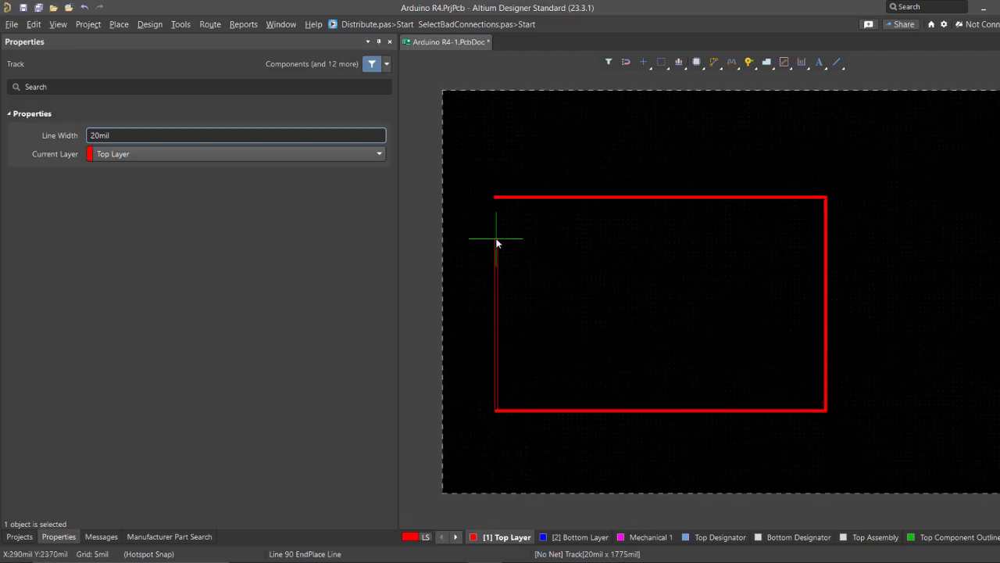
{"action": "scroll", "coordinate": [494, 218], "scroll_direction": "up", "scroll_amount": 1, "text": "ctrl"}
{"action": "left_click", "coordinate": [495, 191]}
{"action": "right_click", "coordinate": [497, 195]}
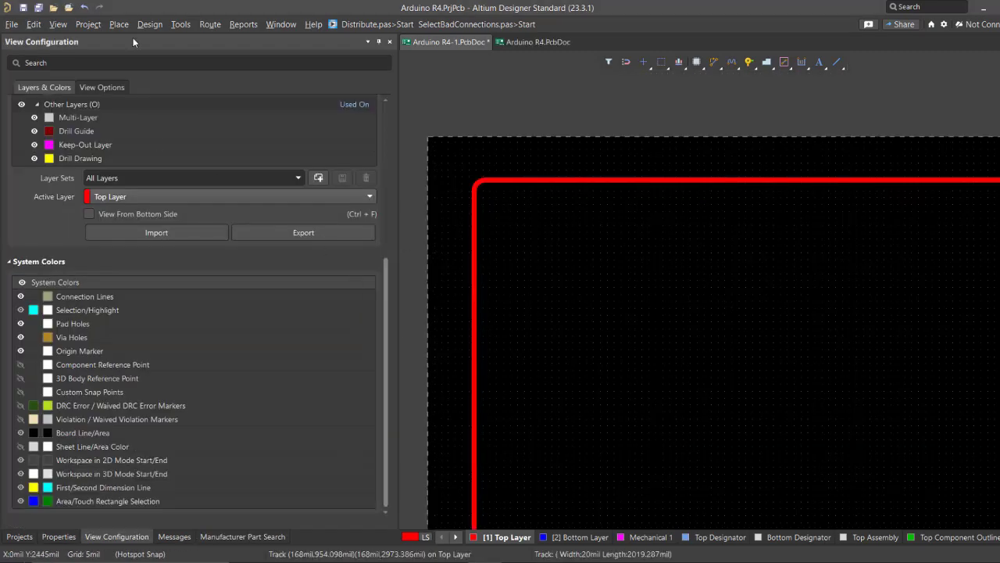
Step: Select the entire Arduino-shaped outline on the Top Layer and define the board shape from the selected objects
{"action": "scroll", "coordinate": [568, 246], "scroll_direction": "down", "scroll_amount": 4, "text": "ctrl"}
{"action": "right_click_drag", "start_coordinate": [610, 290], "coordinate": [567, 250]}
{"action": "scroll", "coordinate": [568, 243], "scroll_direction": "up", "scroll_amount": 2, "text": "ctrl"}
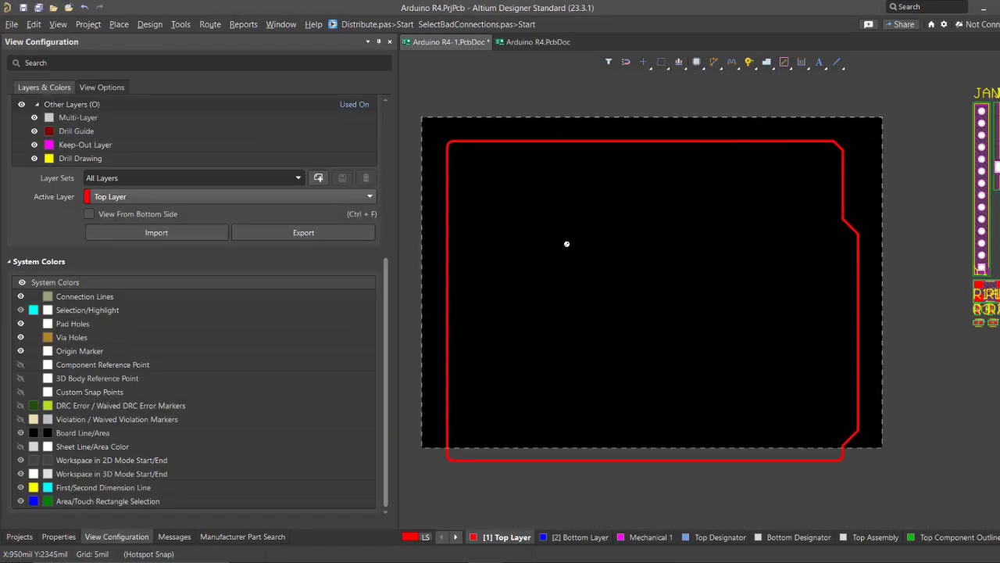
{"action": "left_click_drag", "start_coordinate": [433, 131], "coordinate": [943, 490]}
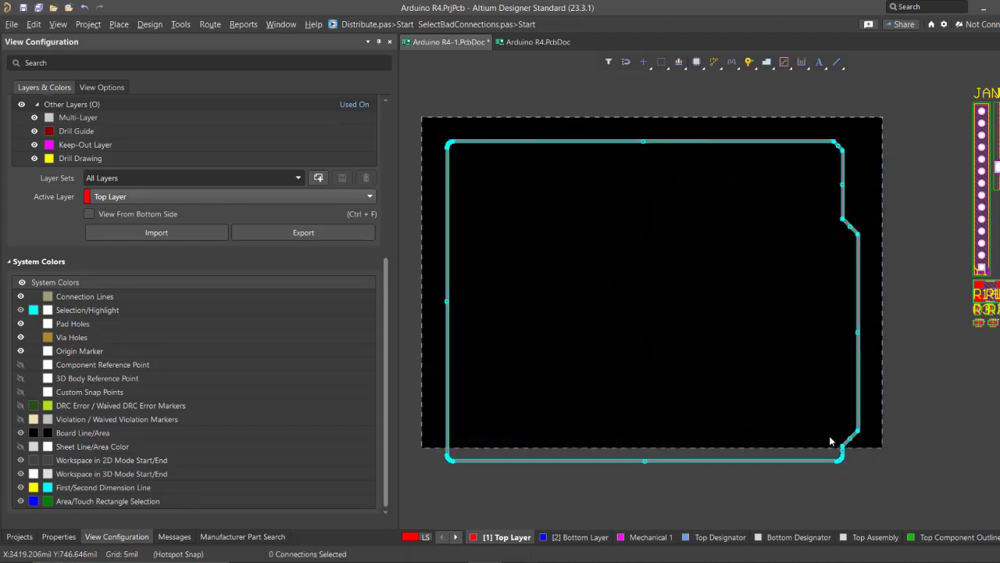
{"action": "left_click", "coordinate": [151, 28]}
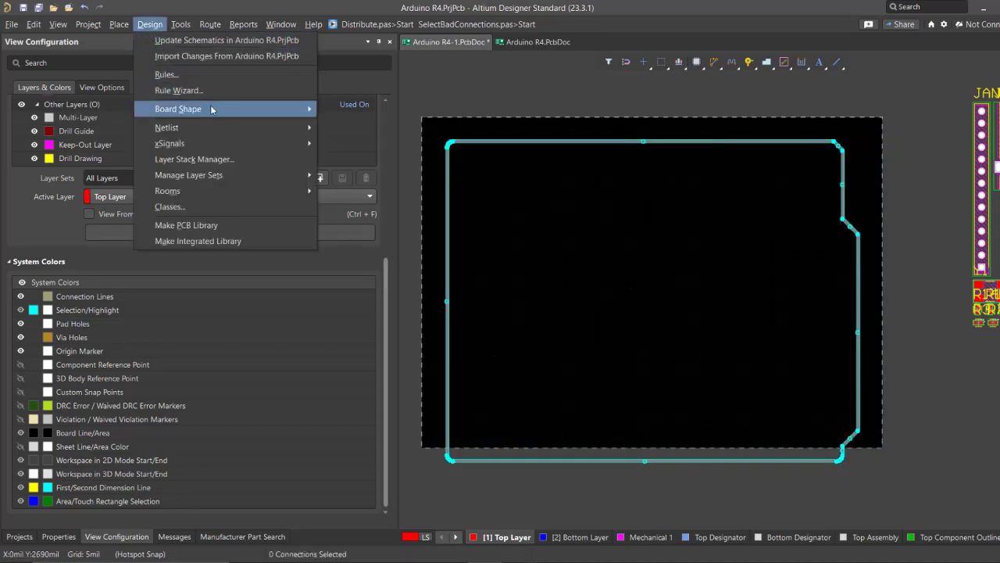
{"action": "mouse_move", "coordinate": [211, 110]}
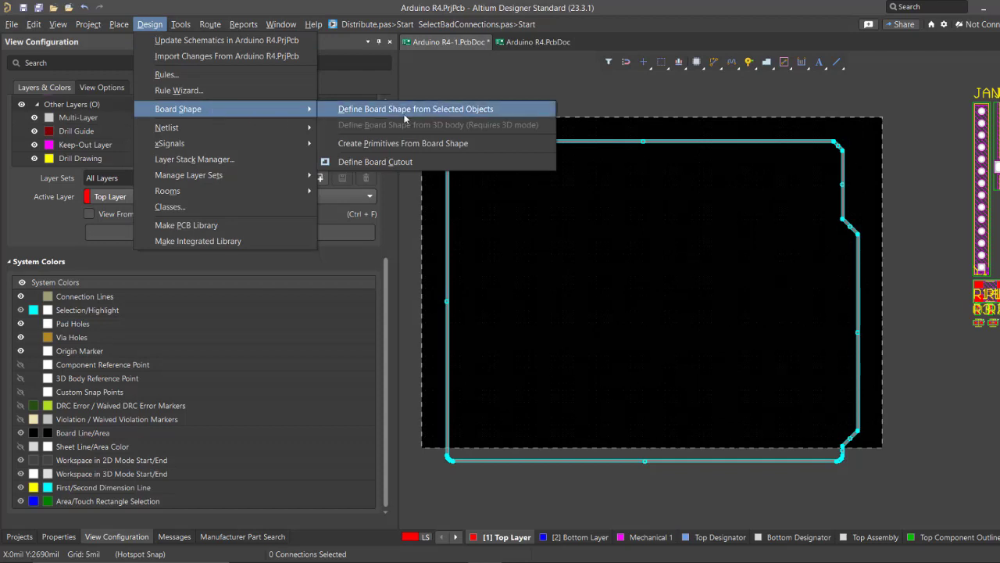
{"action": "left_click", "coordinate": [406, 113]}
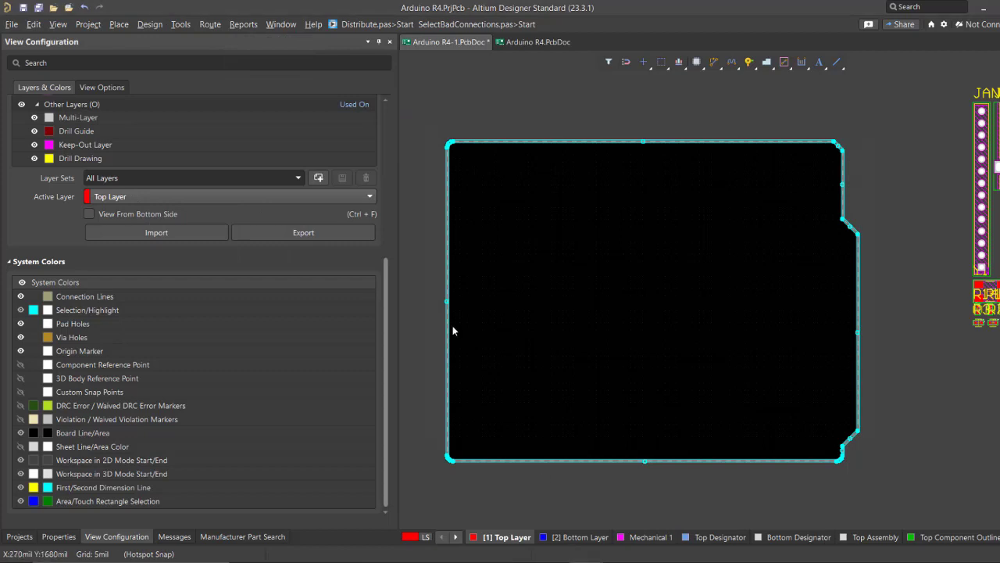